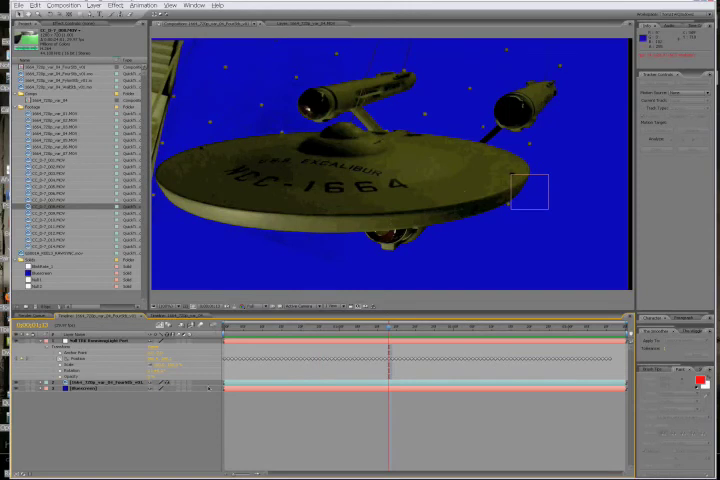
# Create a new solid layer coloured pure white covering the composition
pyautogui.rightClick(160, 410)
pyautogui.moveTo(210, 412)
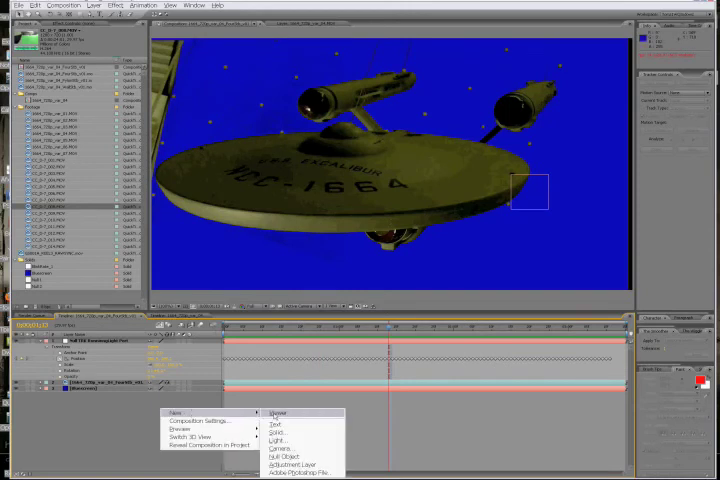
pyautogui.click(275, 430)
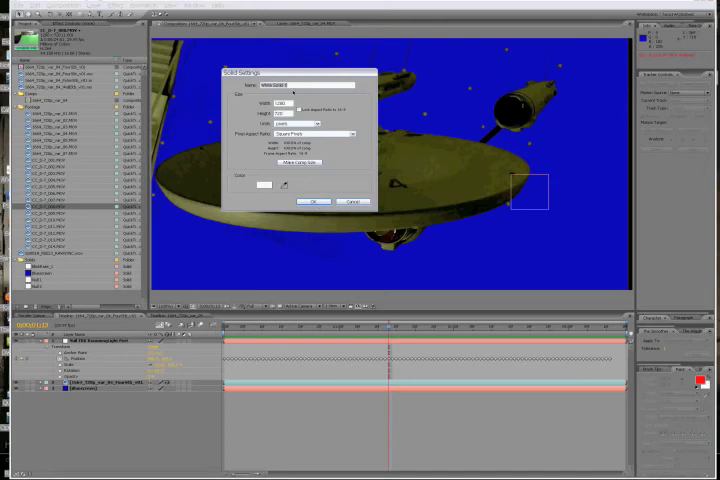
pyautogui.write('BG_White_0')
pyautogui.click(264, 184)
pyautogui.click(210, 97)
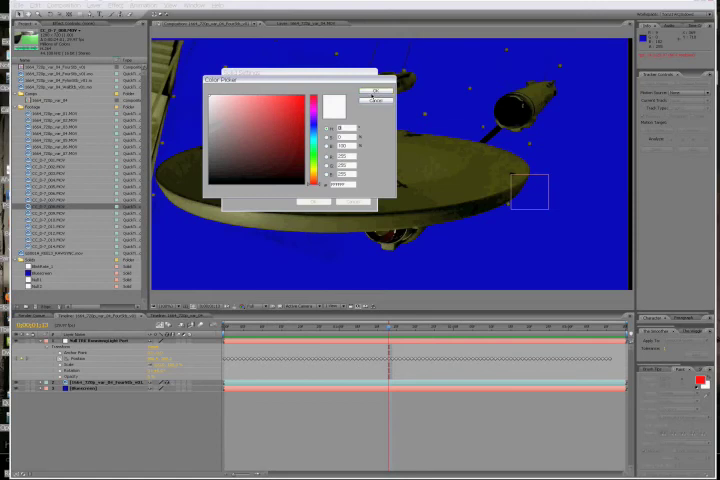
pyautogui.click(373, 91)
pyautogui.click(310, 203)
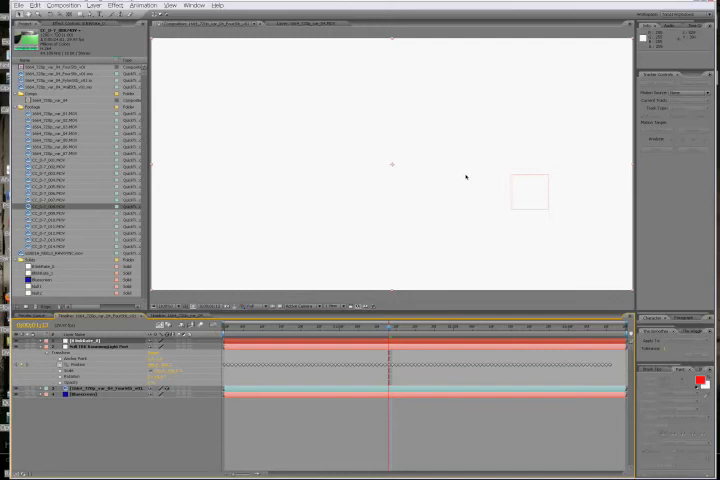
# Draw and close a small four-point mask on the saucer's right edge of the white solid
pyautogui.click(467, 169)
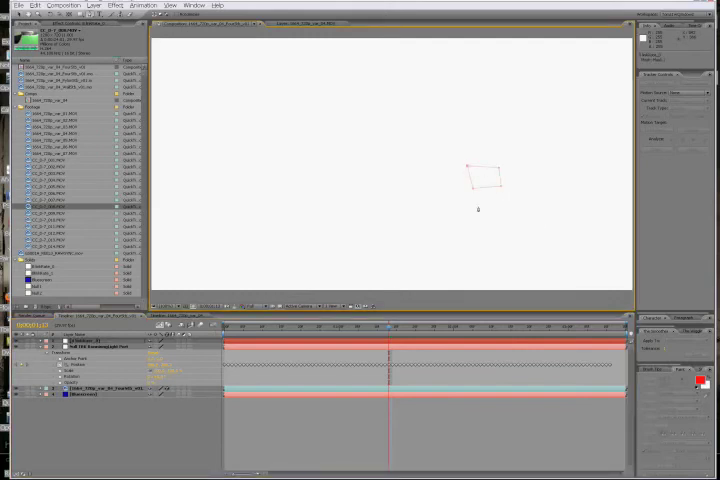
pyautogui.click(467, 169)
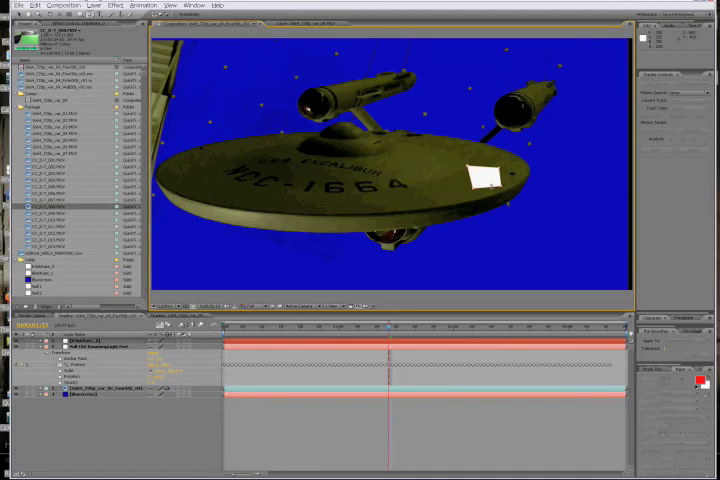
pyautogui.rightClick(160, 420)
pyautogui.moveTo(205, 420)
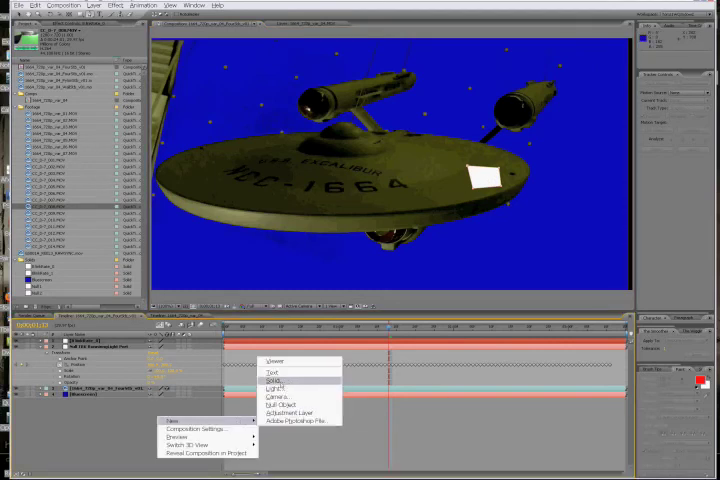
pyautogui.click(275, 381)
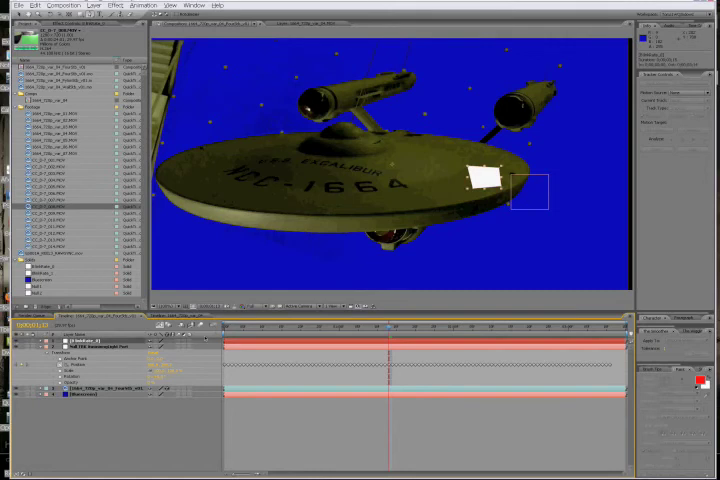
# Enable the Parent and Modes columns in the timeline's column list
pyautogui.rightClick(205, 337)
pyautogui.moveTo(225, 358)
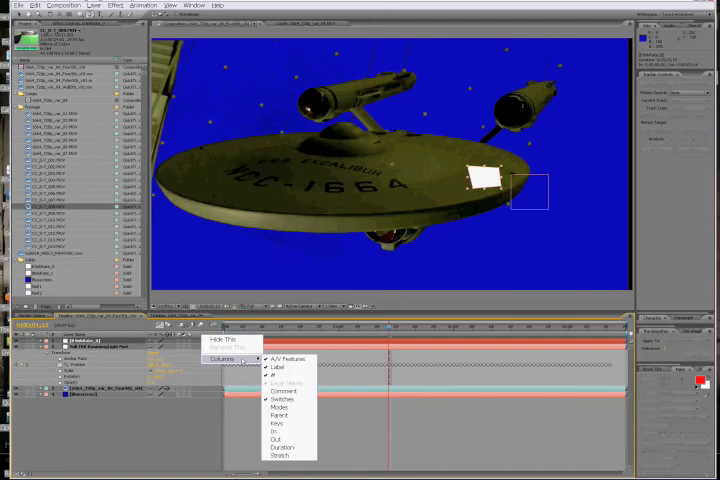
pyautogui.click(277, 430)
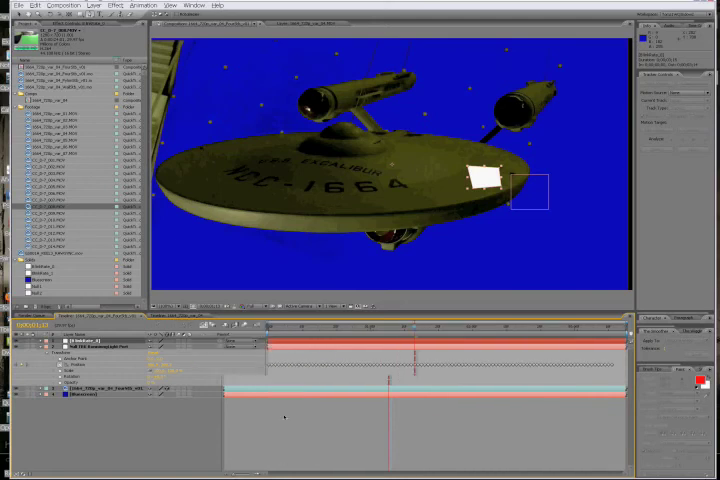
pyautogui.rightClick(237, 339)
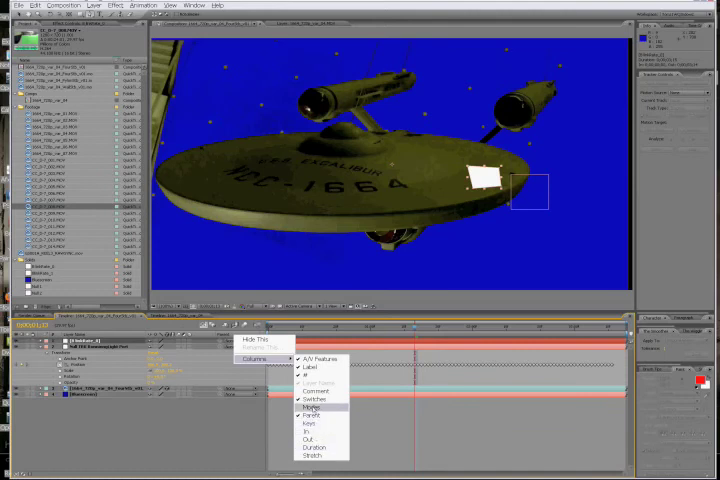
pyautogui.click(311, 408)
pyautogui.rightClick(290, 340)
pyautogui.moveTo(302, 360)
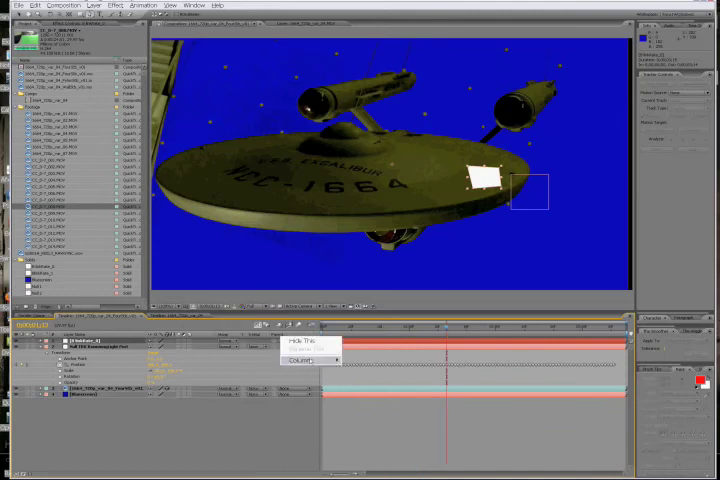
pyautogui.click(356, 448)
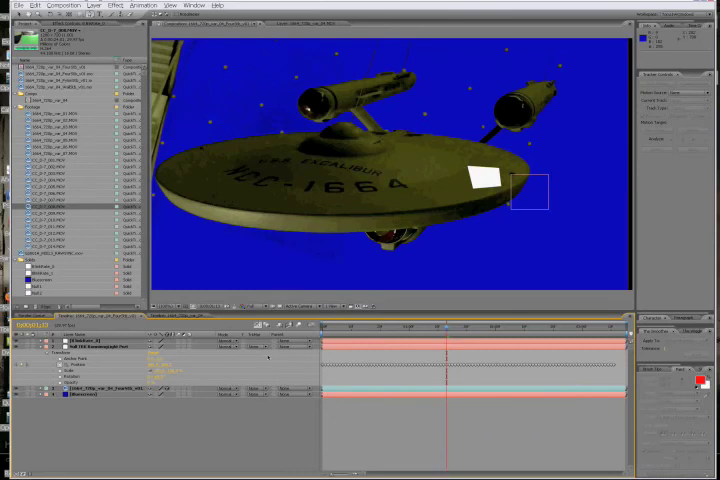
# Move the tracked null to the top of the layer stack and set its label colour
pyautogui.click(95, 346)
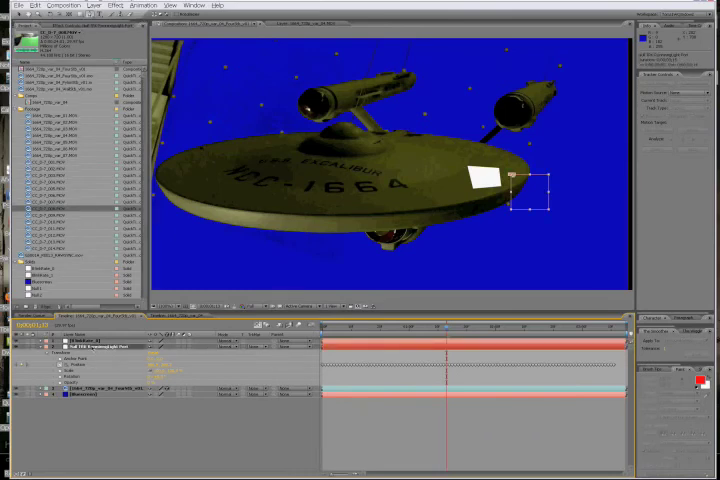
pyautogui.moveTo(95, 340); pyautogui.dragTo(95, 380)
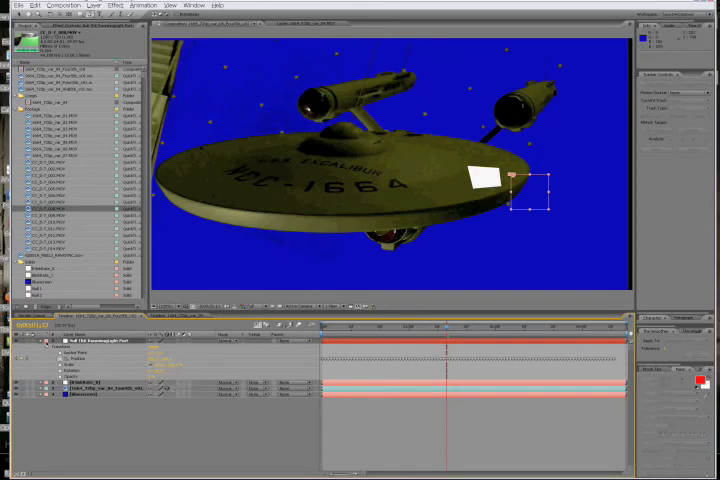
pyautogui.click(56, 341)
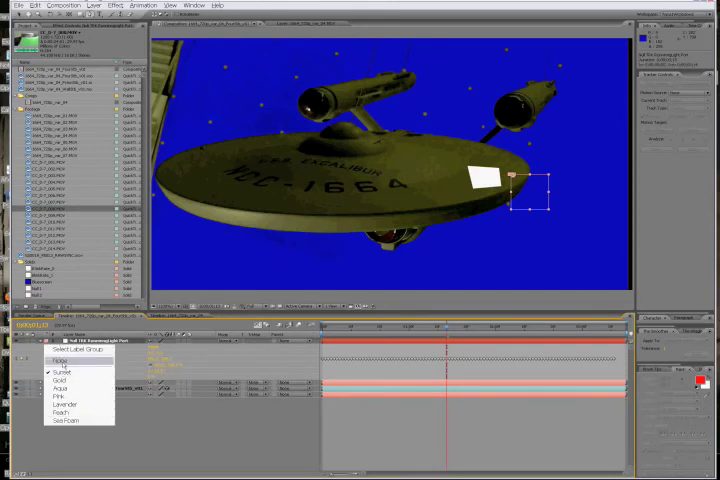
pyautogui.click(62, 365)
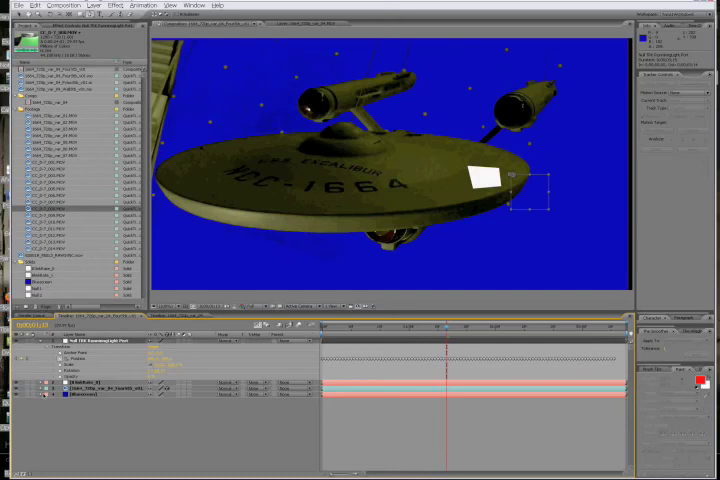
# Recolour the lower layers' labels, giving the white solid the Gold label
pyautogui.click(56, 394)
pyautogui.click(58, 410)
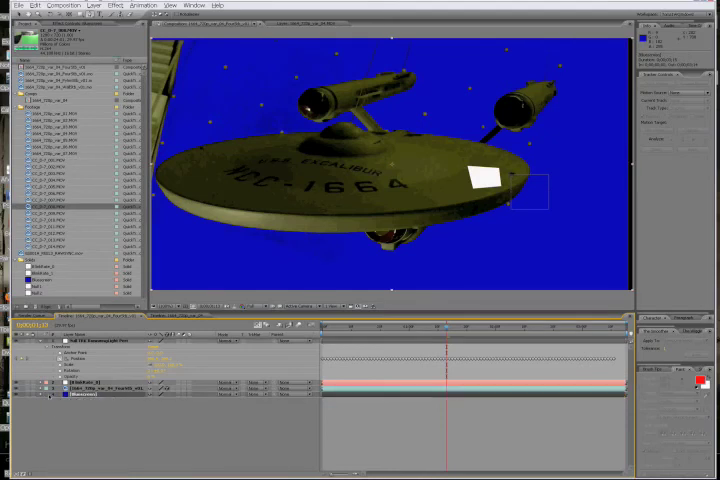
pyautogui.click(56, 394)
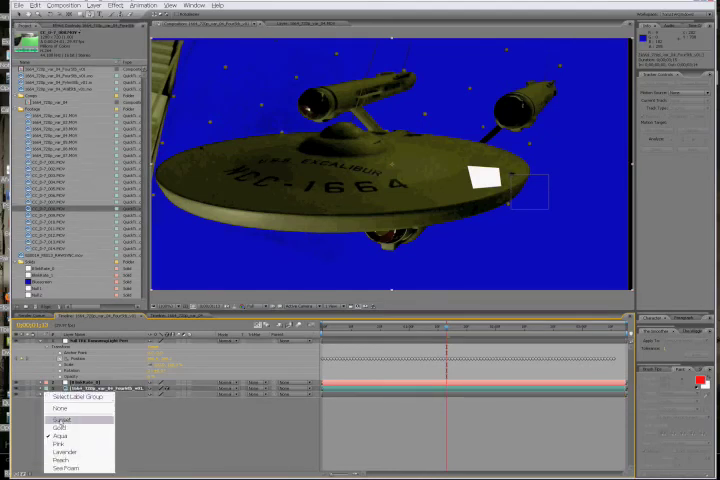
pyautogui.click(60, 422)
pyautogui.click(56, 388)
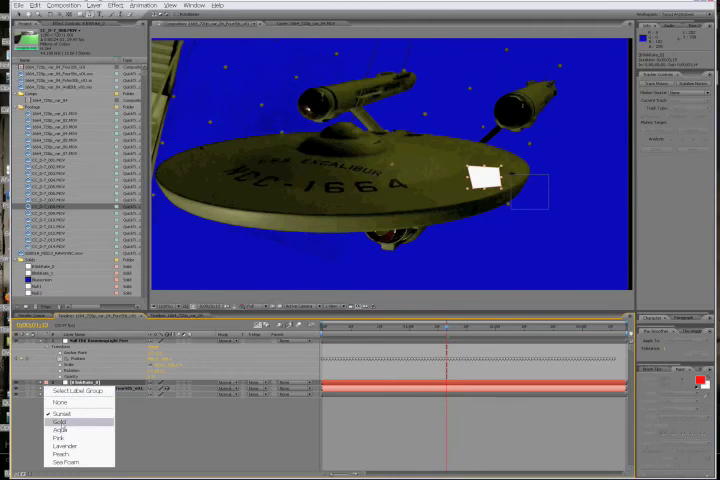
pyautogui.click(60, 428)
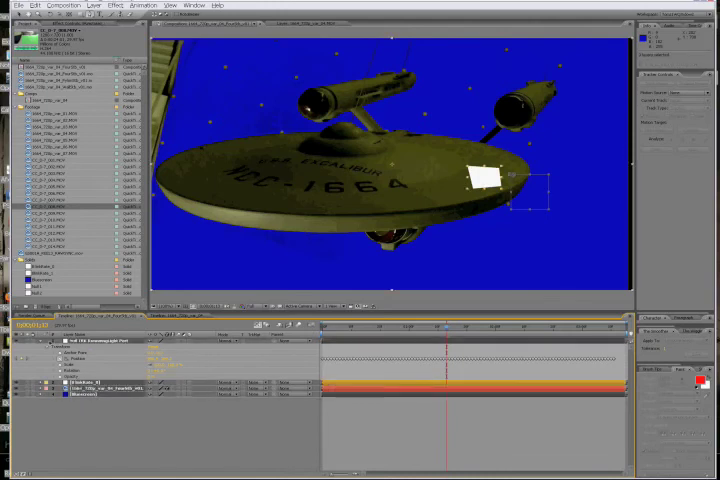
pyautogui.click(70, 394)
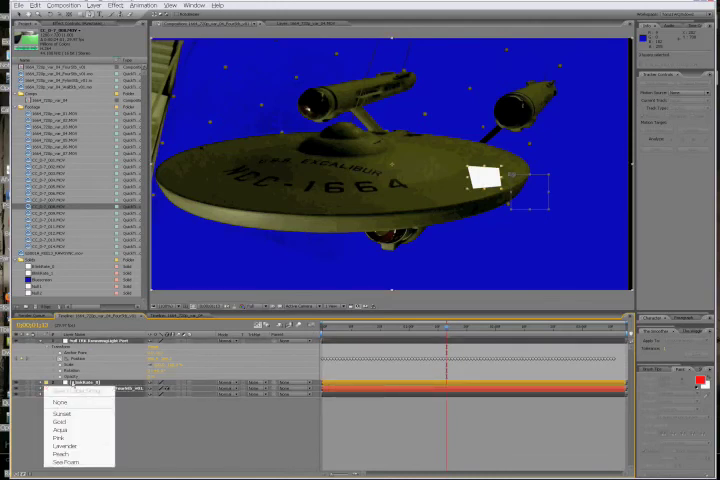
pyautogui.click(70, 435)
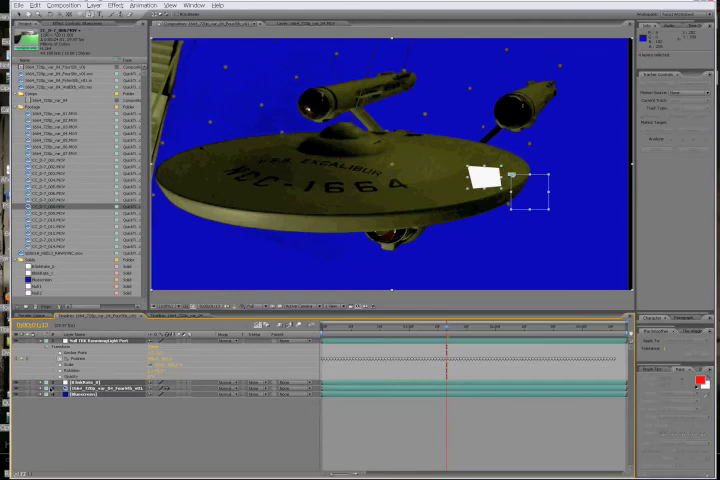
pyautogui.click(52, 402)
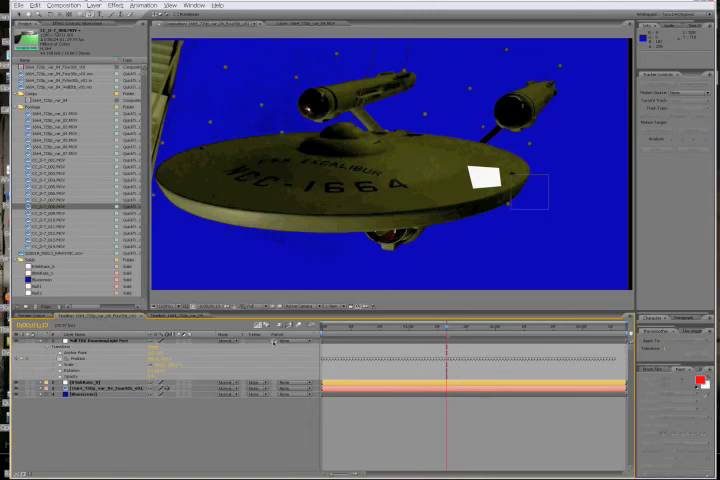
# Pick-whip the light solid's Parent to the tracked null so it follows the starship
pyautogui.click(308, 343)
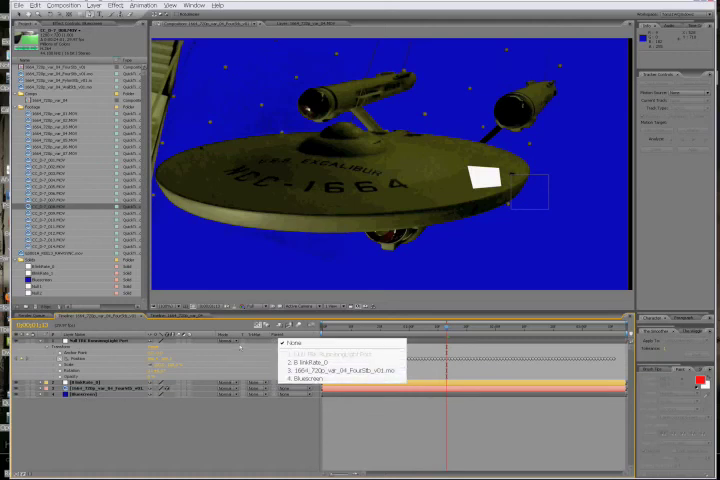
pyautogui.click(318, 380)
pyautogui.moveTo(275, 343)
pyautogui.mouseDown()
pyautogui.moveTo(95, 382)
pyautogui.moveTo(95, 388)
pyautogui.mouseUp()
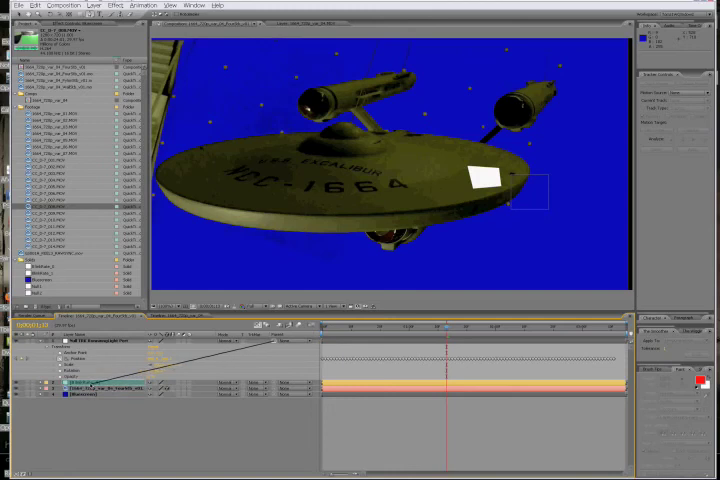
pyautogui.click(85, 382)
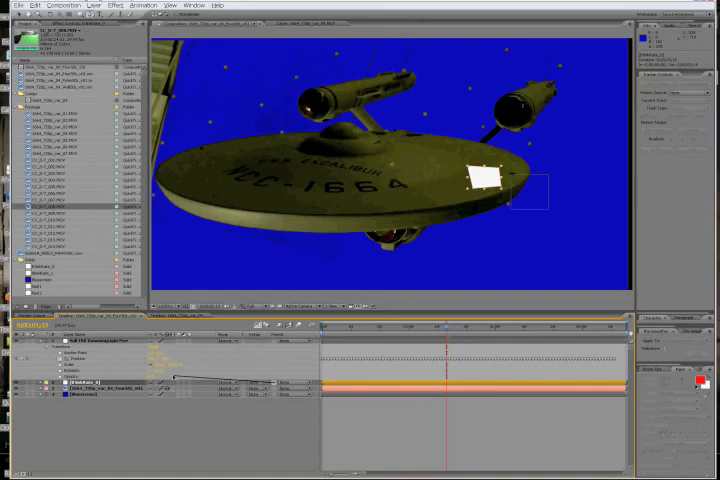
pyautogui.moveTo(165, 389); pyautogui.dragTo(120, 373)
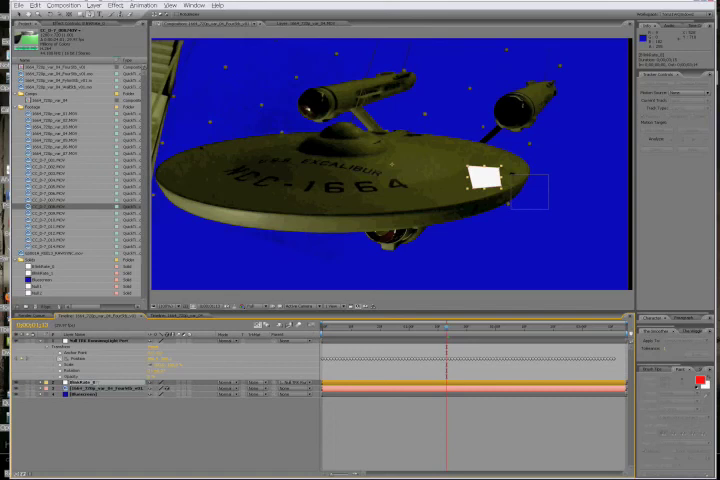
pyautogui.click(123, 418)
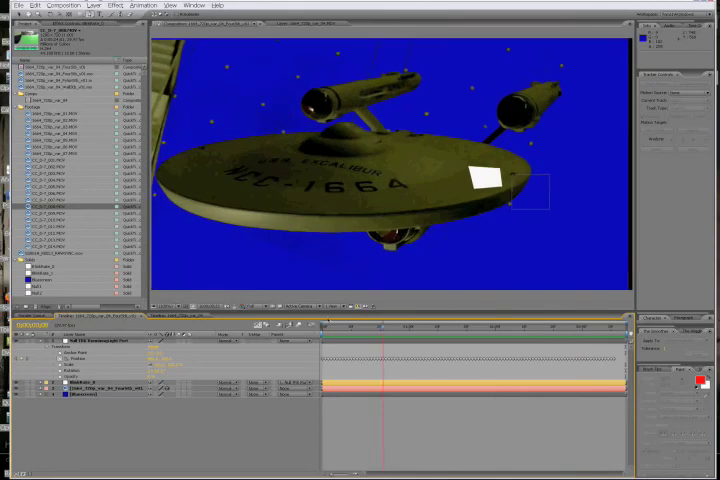
pyautogui.moveTo(558, 326); pyautogui.dragTo(330, 326)
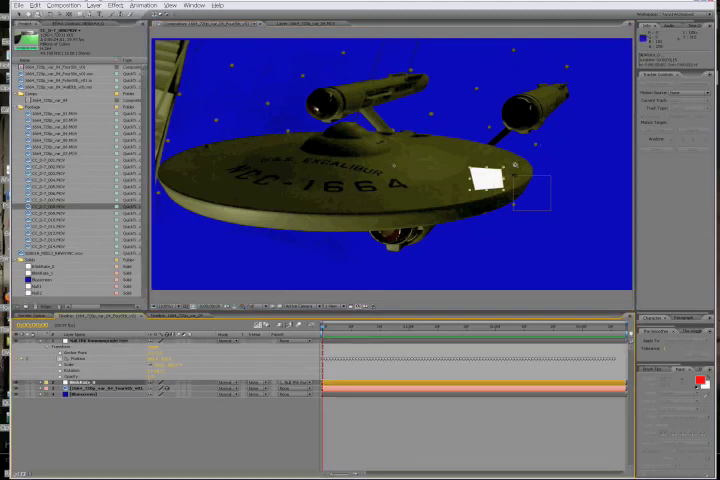
pyautogui.scroll(4, 300, 90)
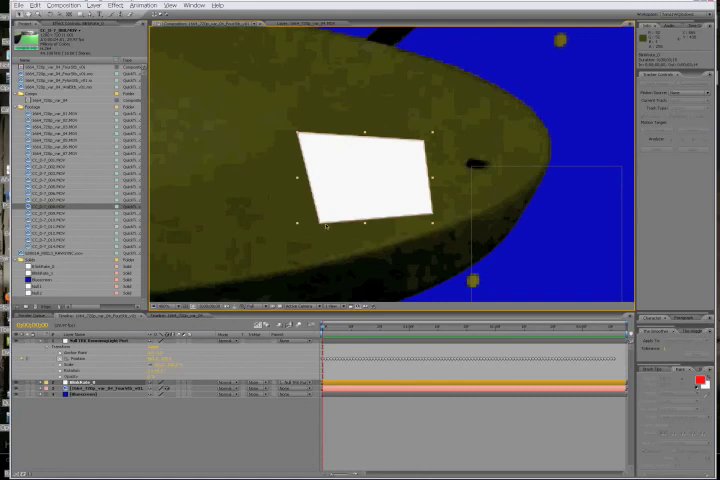
# Curve the mask's left-side corners with Bezier handles to round the light patch
pyautogui.moveTo(320, 226); pyautogui.dragTo(290, 205)
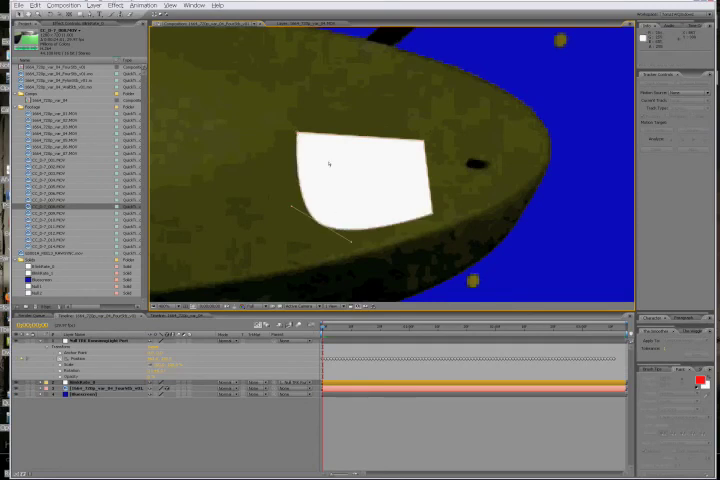
pyautogui.moveTo(300, 138); pyautogui.dragTo(275, 152)
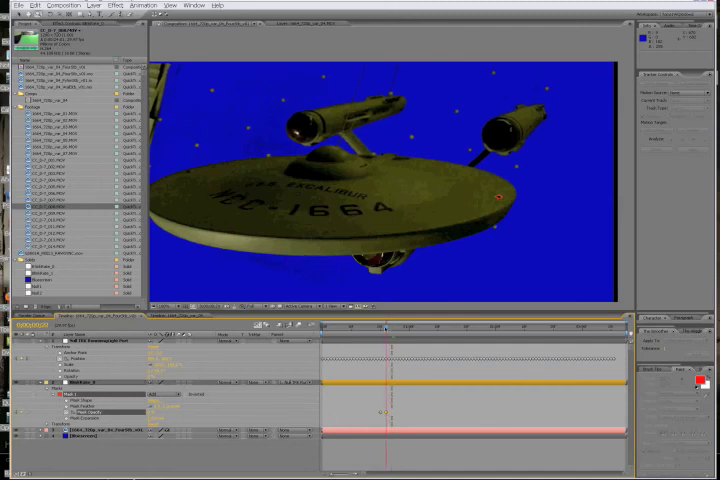
# Scrub through the shot setting Mask Opacity keyframe pairs at several blink times, then return to the start
pyautogui.click(381, 326)
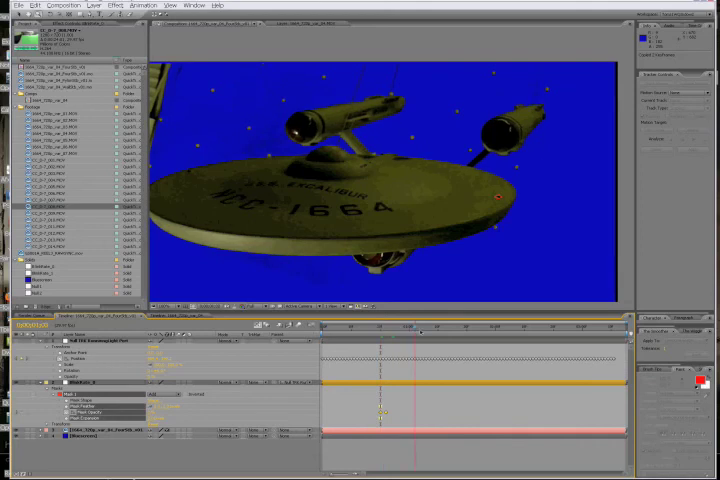
pyautogui.moveTo(412, 328); pyautogui.dragTo(460, 332)
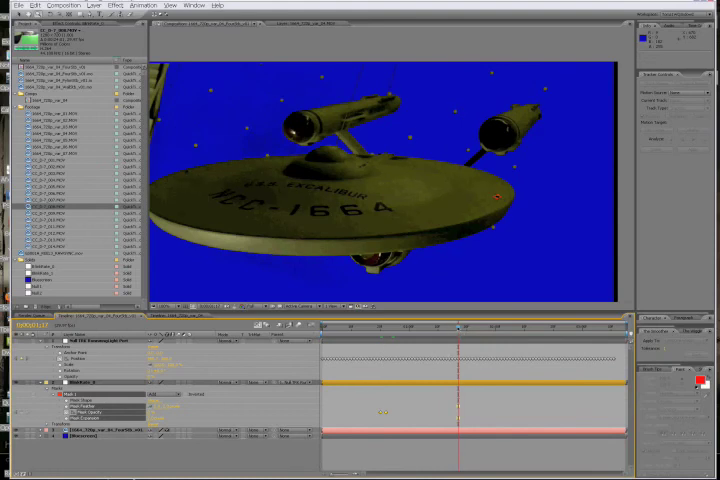
pyautogui.moveTo(460, 328)
pyautogui.mouseDown()
pyautogui.moveTo(397, 328)
pyautogui.moveTo(410, 330)
pyautogui.mouseUp()
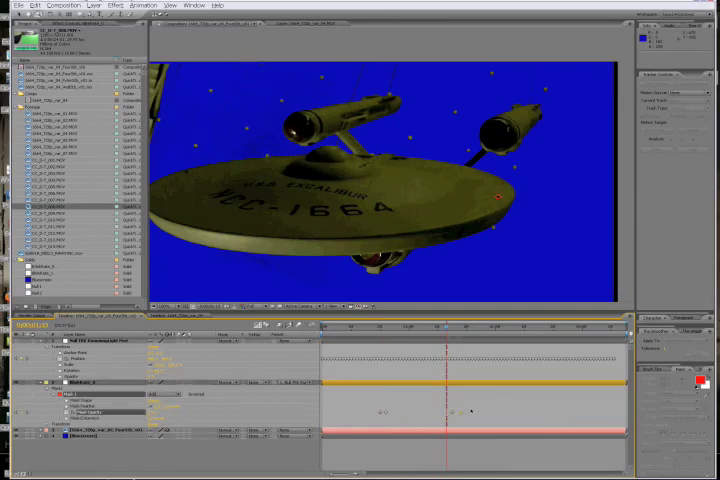
pyautogui.moveTo(468, 410); pyautogui.dragTo(456, 410)
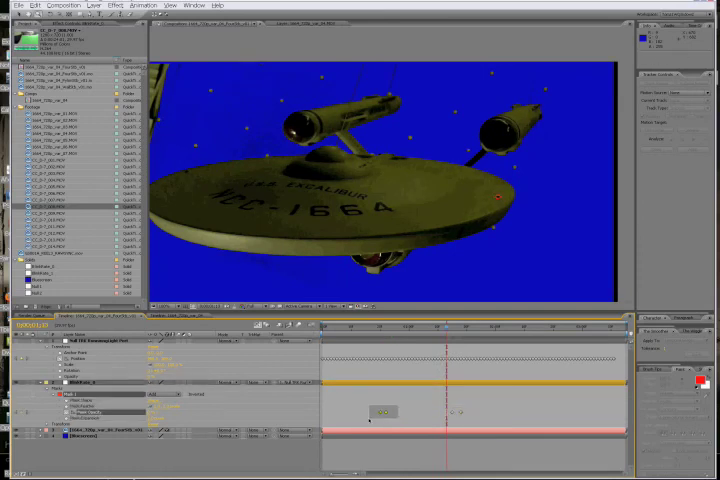
pyautogui.moveTo(495, 330); pyautogui.dragTo(522, 333)
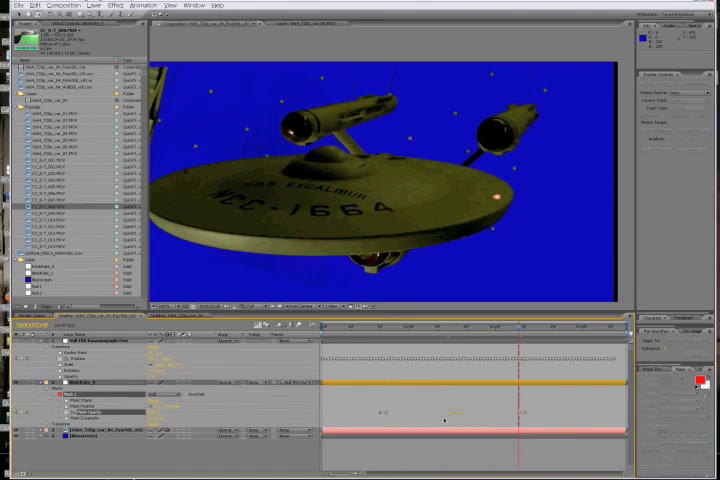
pyautogui.moveTo(522, 333); pyautogui.dragTo(597, 336)
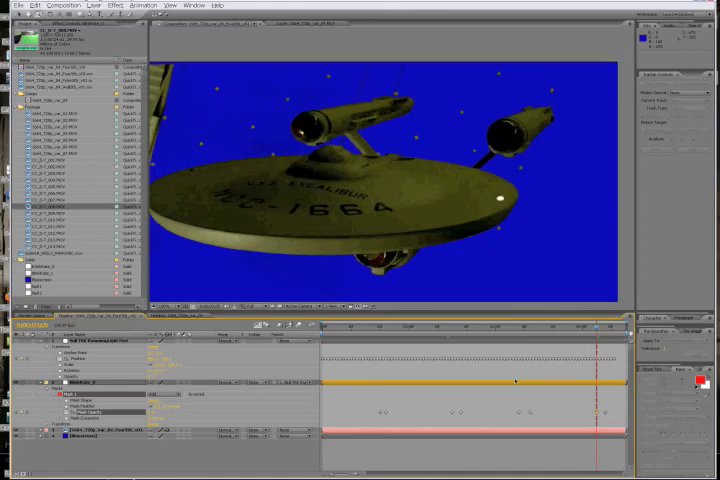
pyautogui.press('Home')
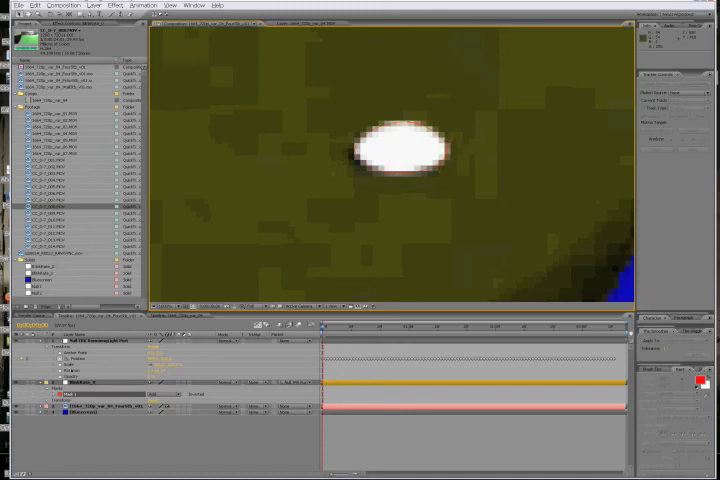
# Toggle the mask's Inverted switch on and off, then raise Mask Feather for a soft edge
pyautogui.click(58, 394)
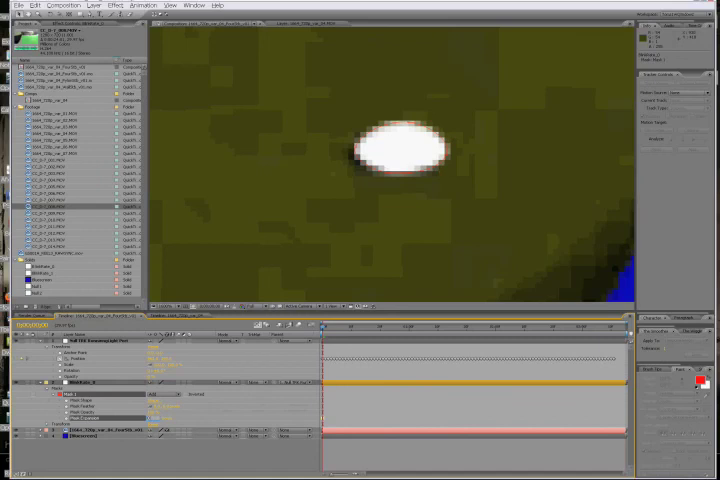
pyautogui.click(180, 394)
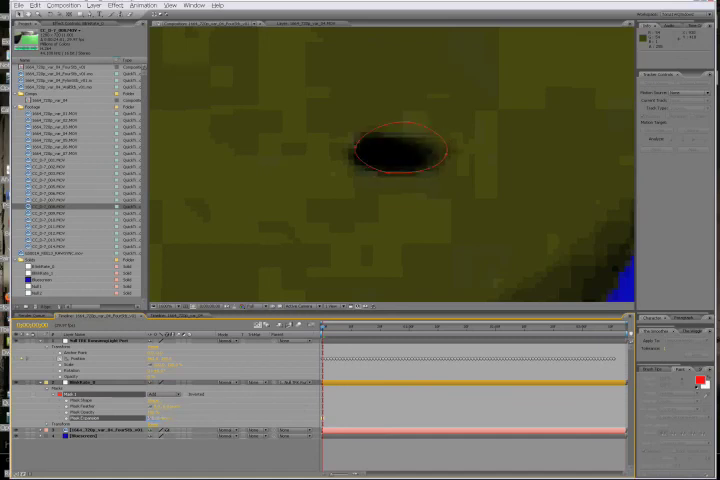
pyautogui.click(159, 414)
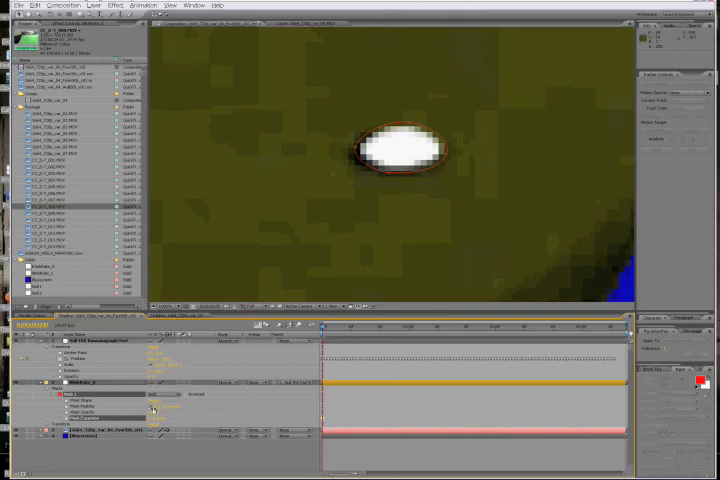
pyautogui.moveTo(161, 408); pyautogui.dragTo(150, 408)
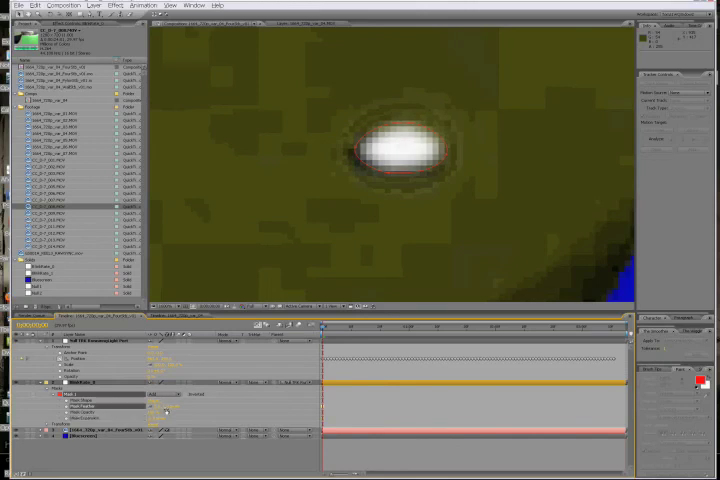
pyautogui.scroll(-1, 327, 214)
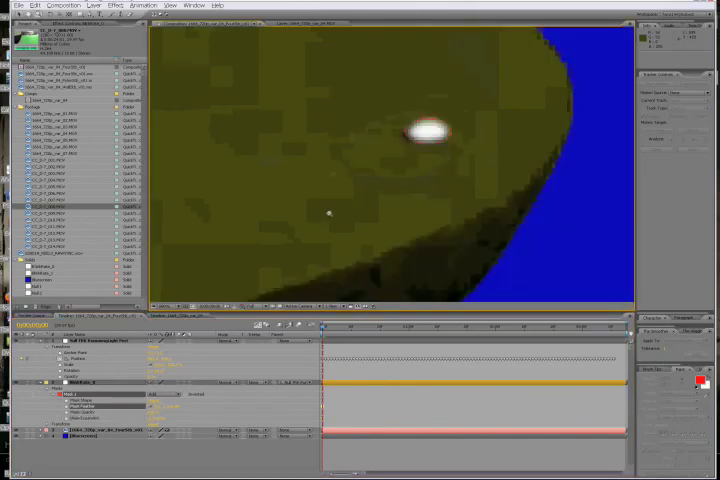
pyautogui.scroll(-1, 327, 214)
pyautogui.scroll(-1, 330, 210)
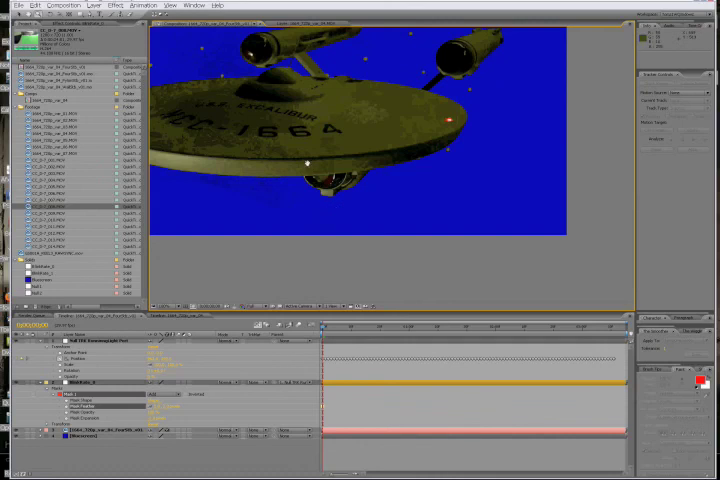
pyautogui.scroll(1, 307, 162)
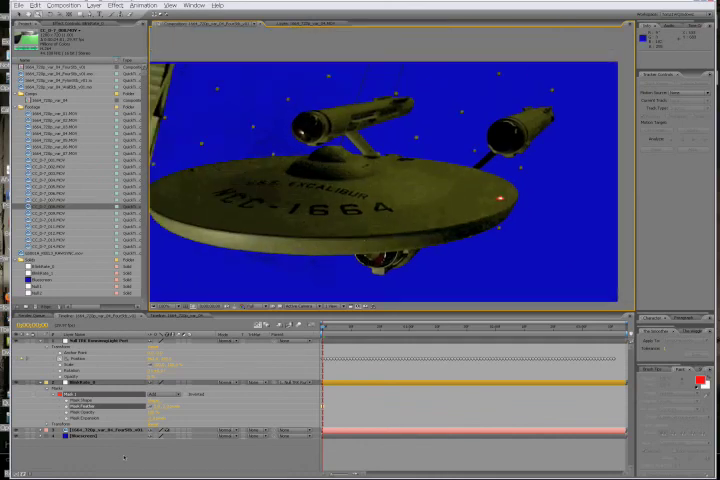